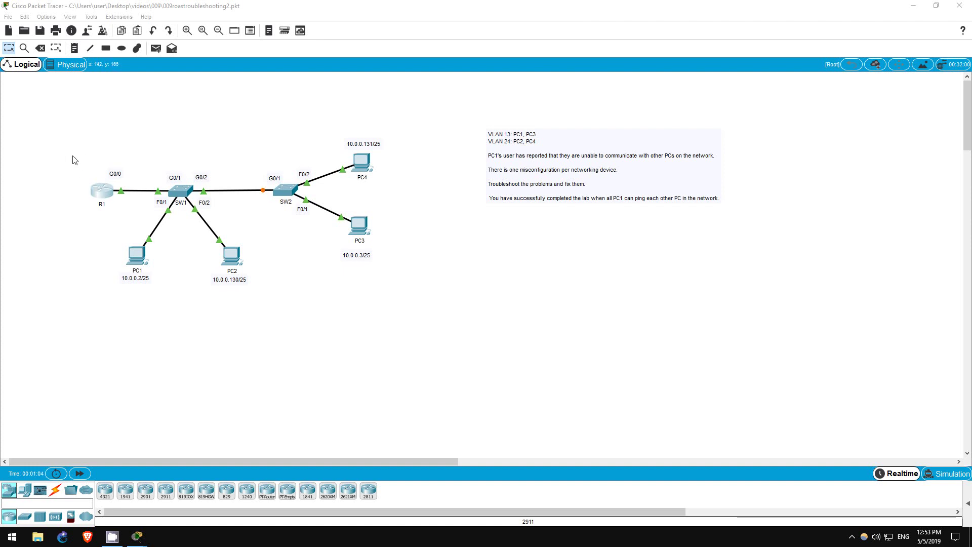
Step: Select R1, SW1 and SW2 in turn to display their ports, then clear the selection
left_click_drag(72, 155, 128, 218)
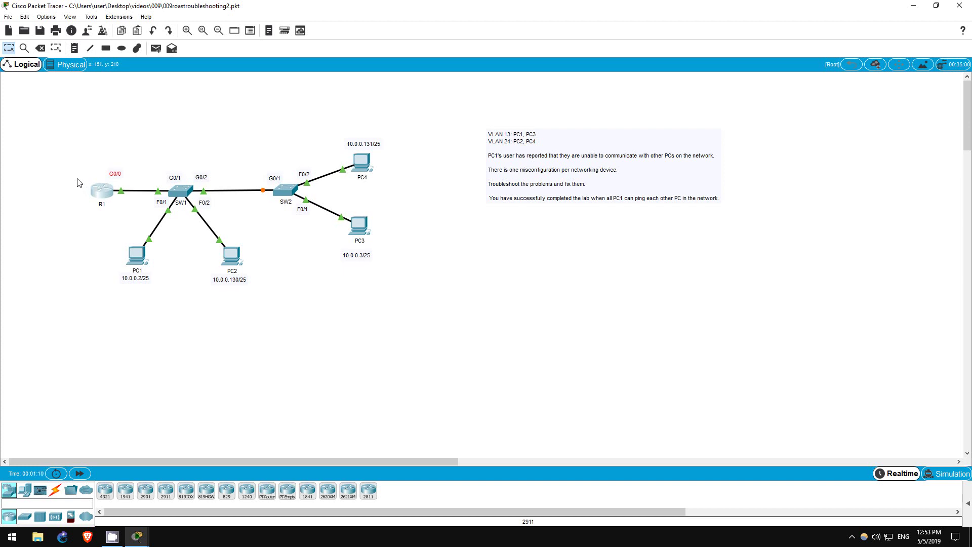
left_click_drag(73, 166, 124, 214)
left_click_drag(155, 168, 226, 234)
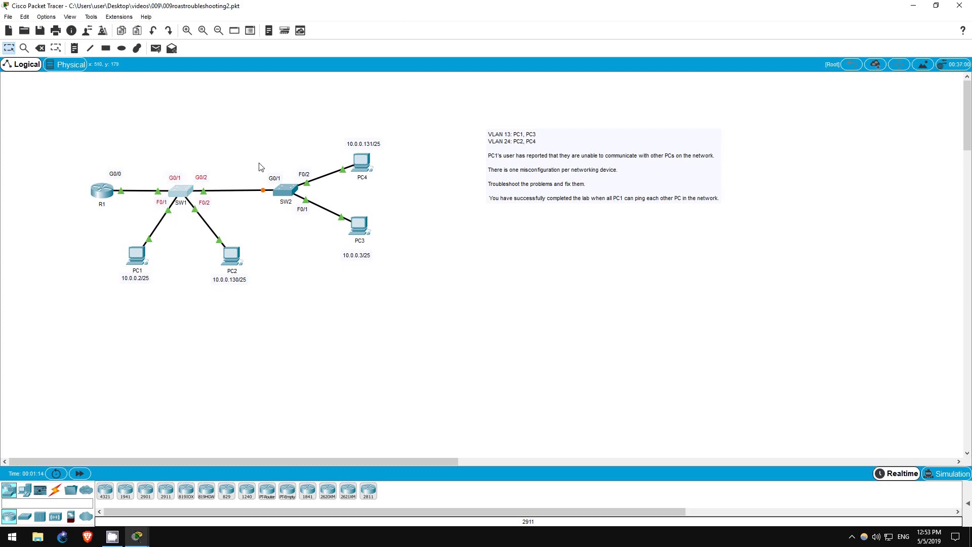
left_click_drag(261, 167, 328, 214)
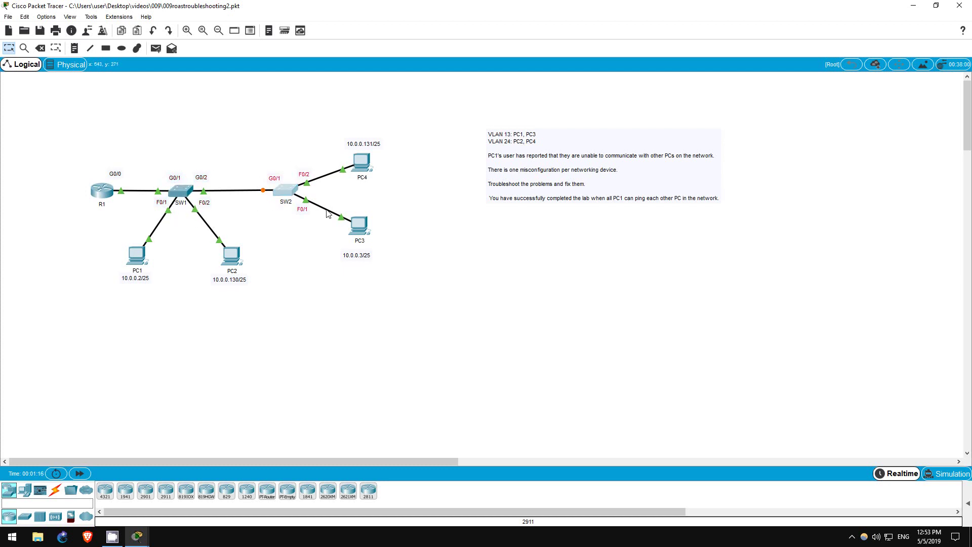
left_click(147, 150)
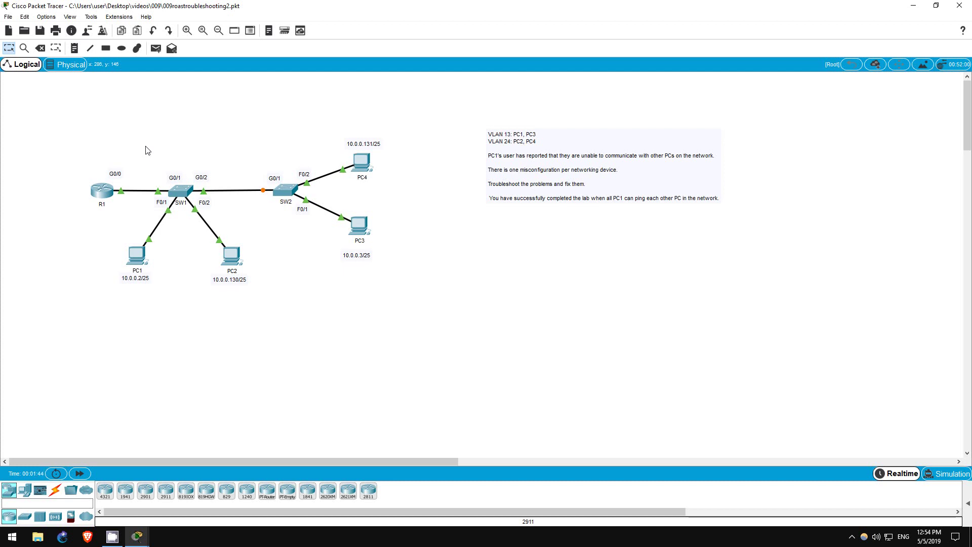
Step: Open PC1's Command Prompt from its Desktop applications
left_click(136, 257)
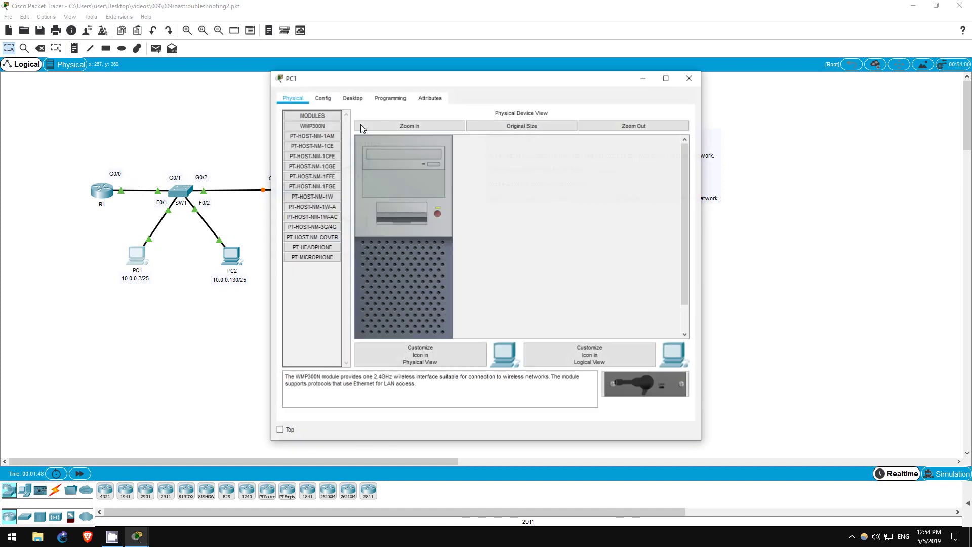
left_click_drag(408, 83, 556, 89)
left_click(530, 102)
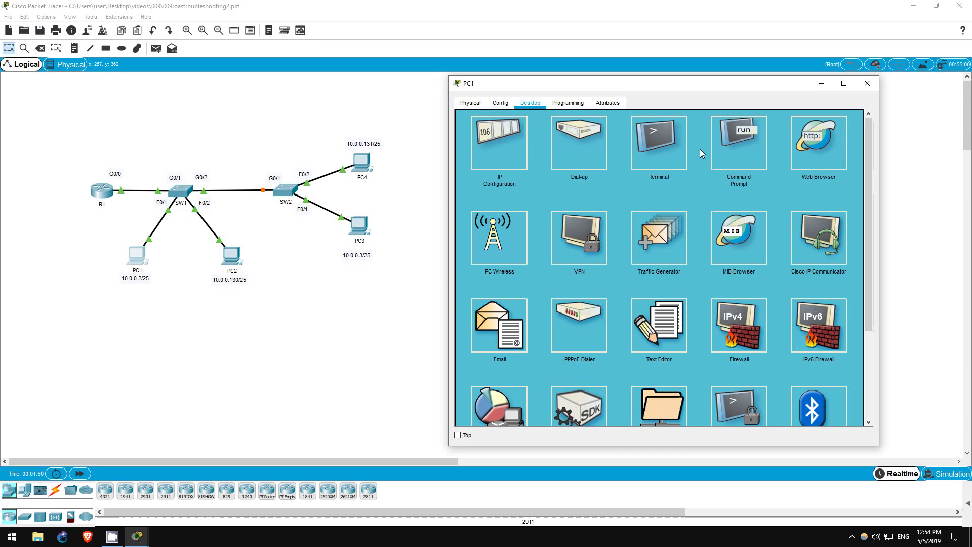
left_click(729, 148)
Step: Ping 10.0.0.130, 10.0.0.3 and 10.0.0.131 from PC1, stopping each timed-out ping with Ctrl+C
type("pi")
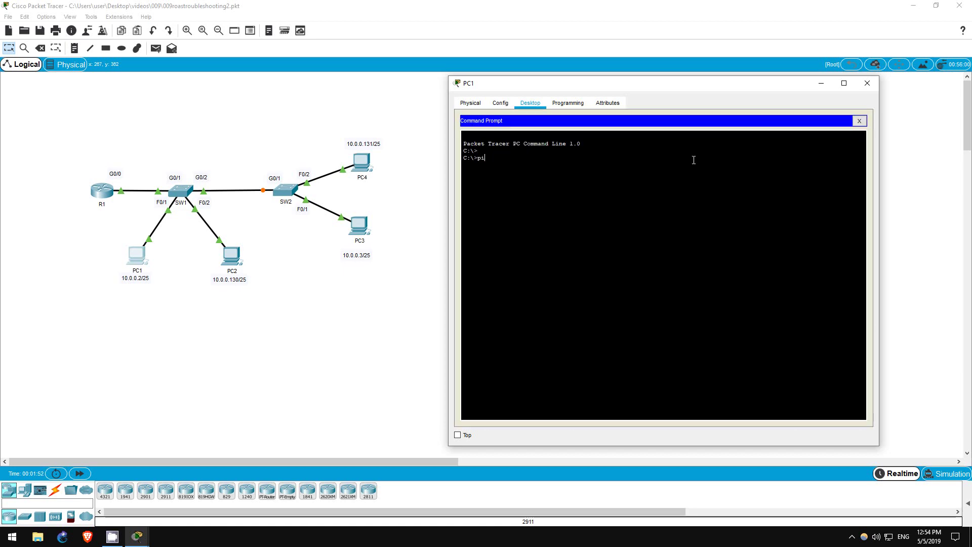
type("ng 10.0.0.130")
key("Return")
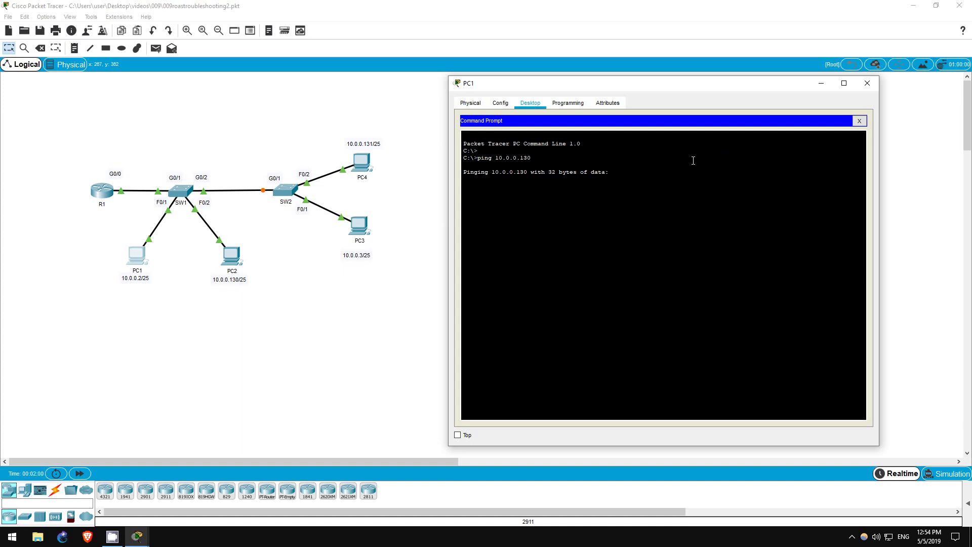
key("ctrl+c")
key("Up")
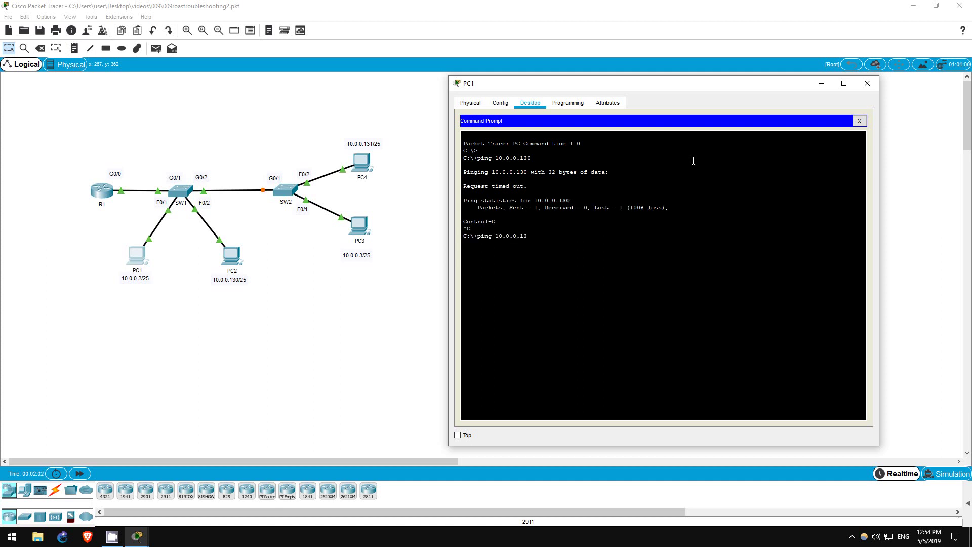
key("Return")
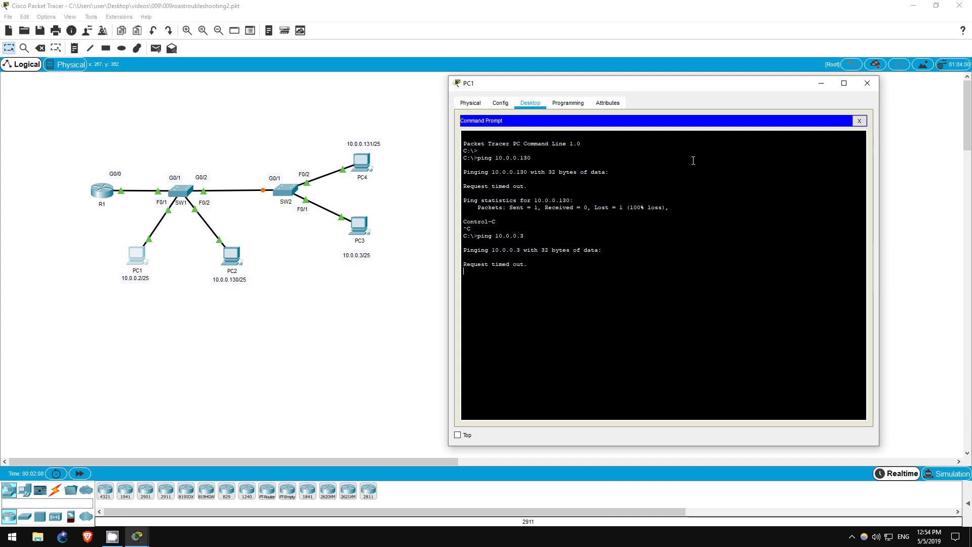
key("ctrl+c")
key("Up")
type("131")
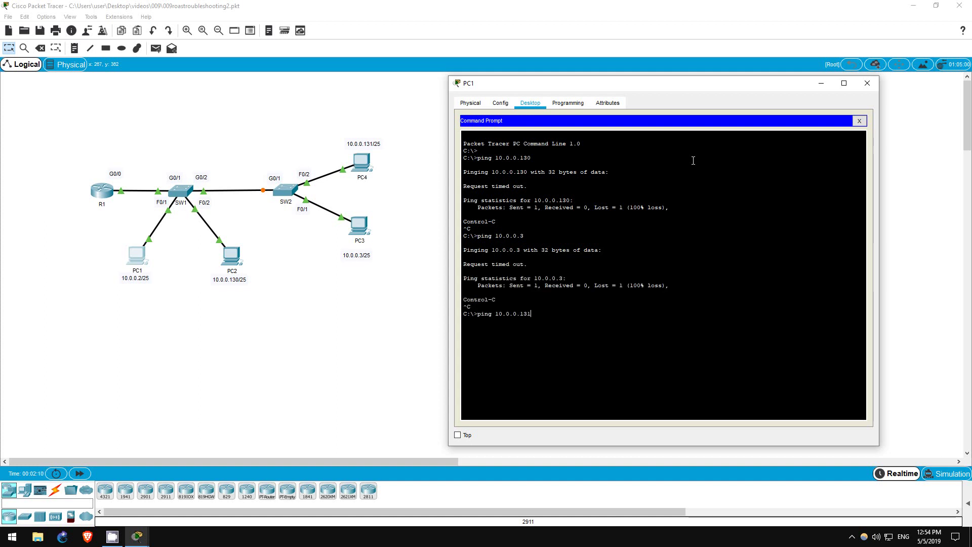
key("Return")
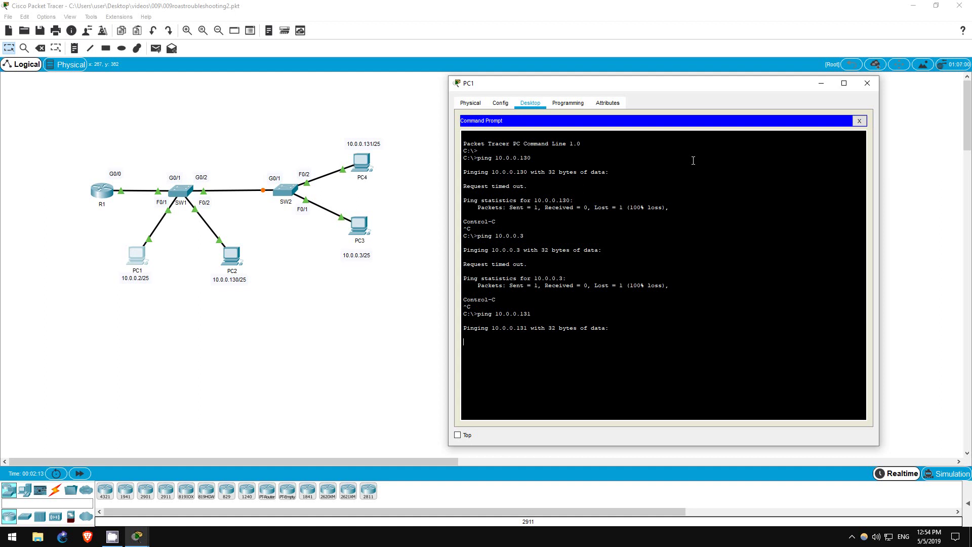
key("ctrl+c")
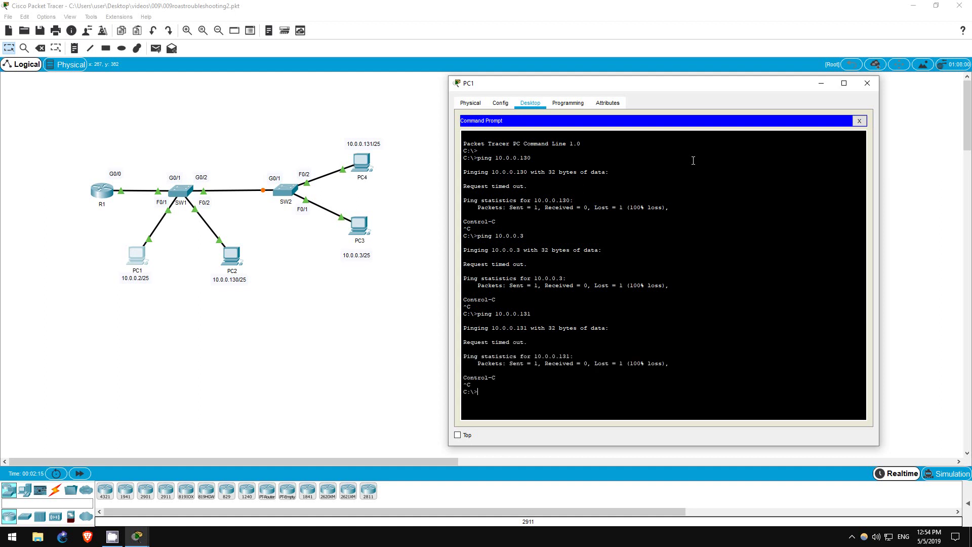
Step: Run 'show ip int br' on R1 and highlight subinterface G0/0.13 at 10.0.0.11
left_click(823, 83)
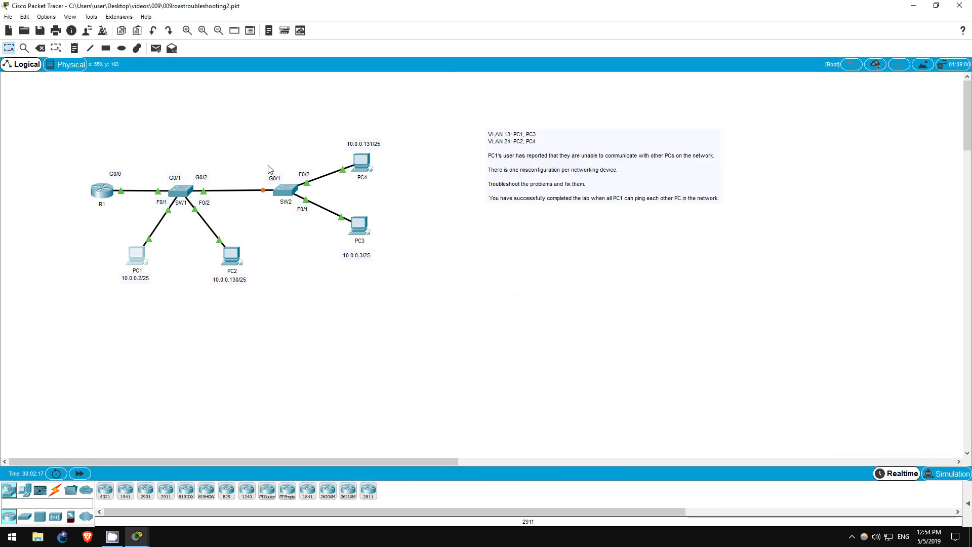
left_click(101, 190)
left_click_drag(490, 122, 578, 124)
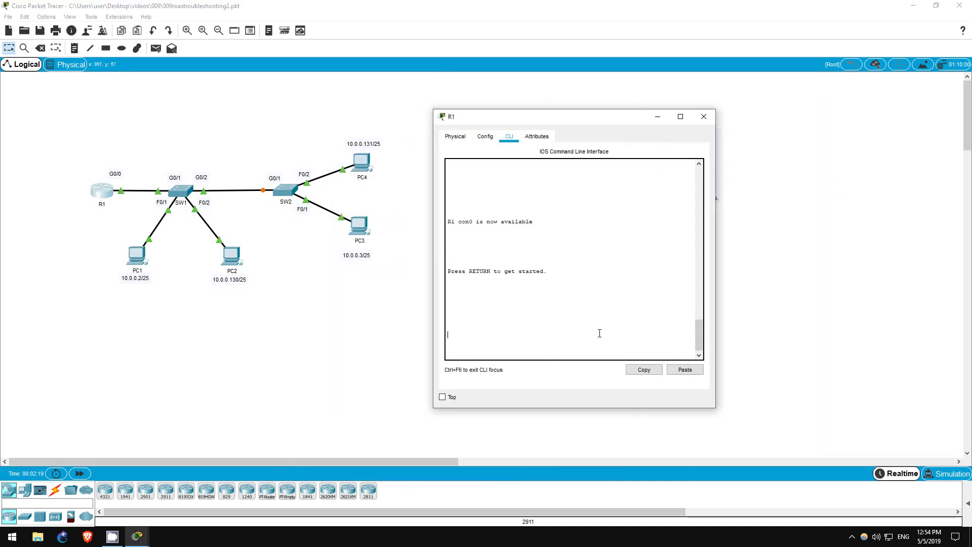
key("Return")
type("en")
key("Return")
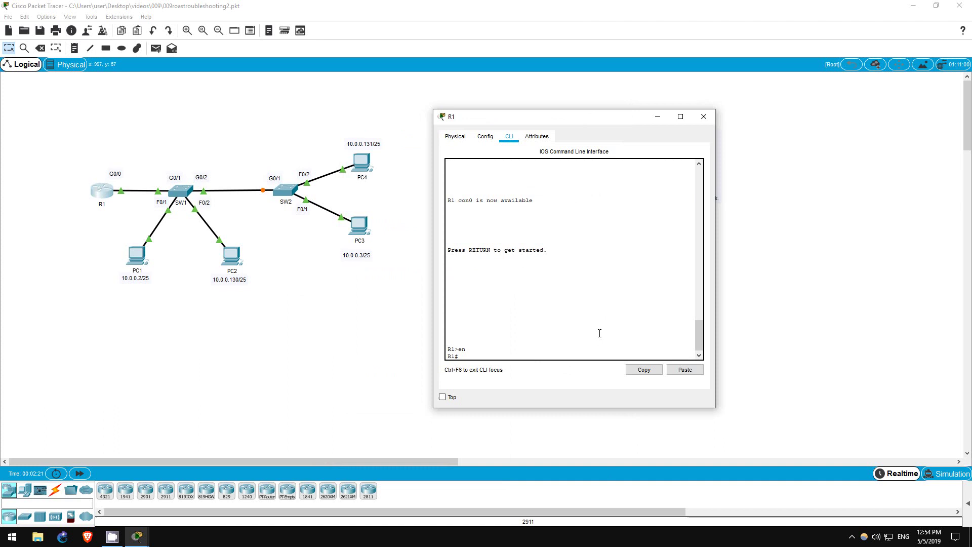
type("show ip int br")
key("Return")
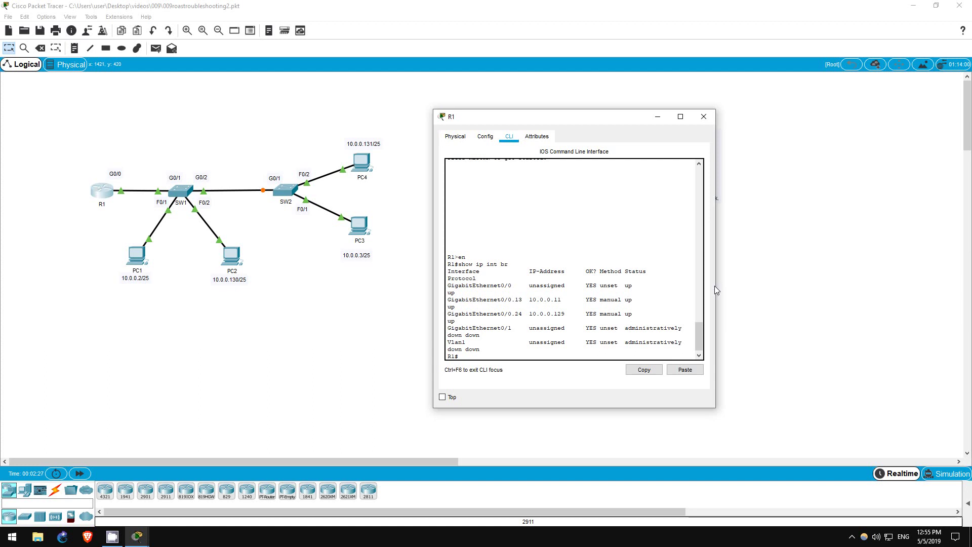
left_click_drag(715, 286, 775, 285)
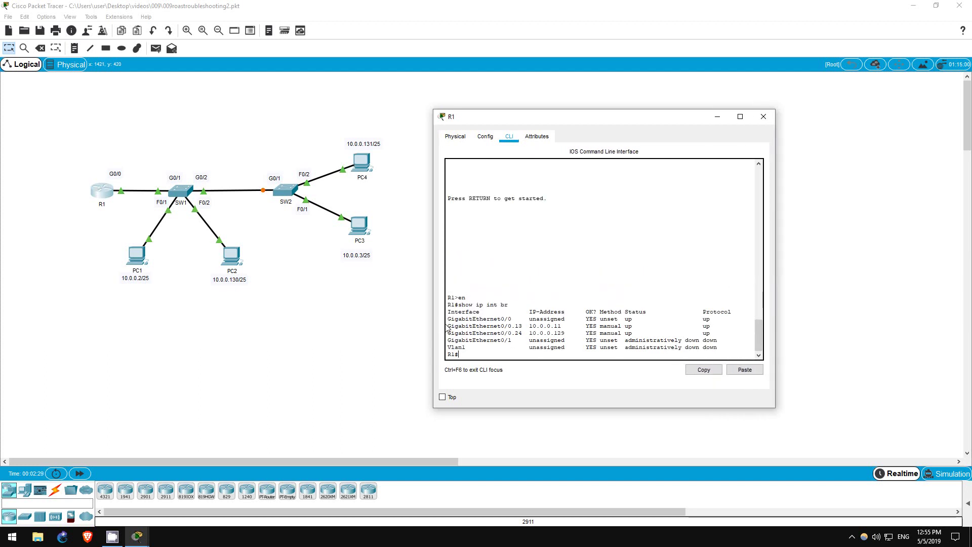
left_click_drag(448, 326, 562, 326)
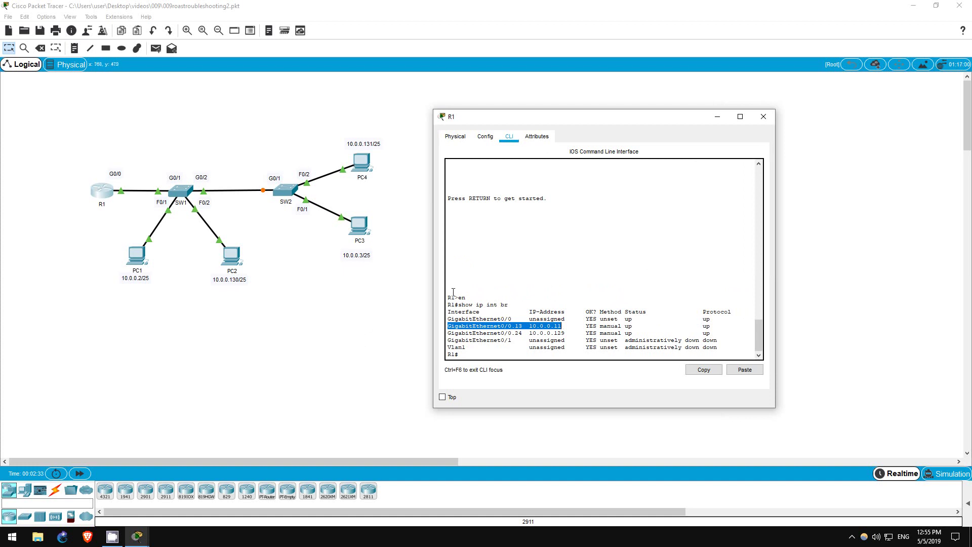
Step: Run 'ipconfig /all' on PC1 and highlight its default gateway 10.0.0.1
left_click(137, 255)
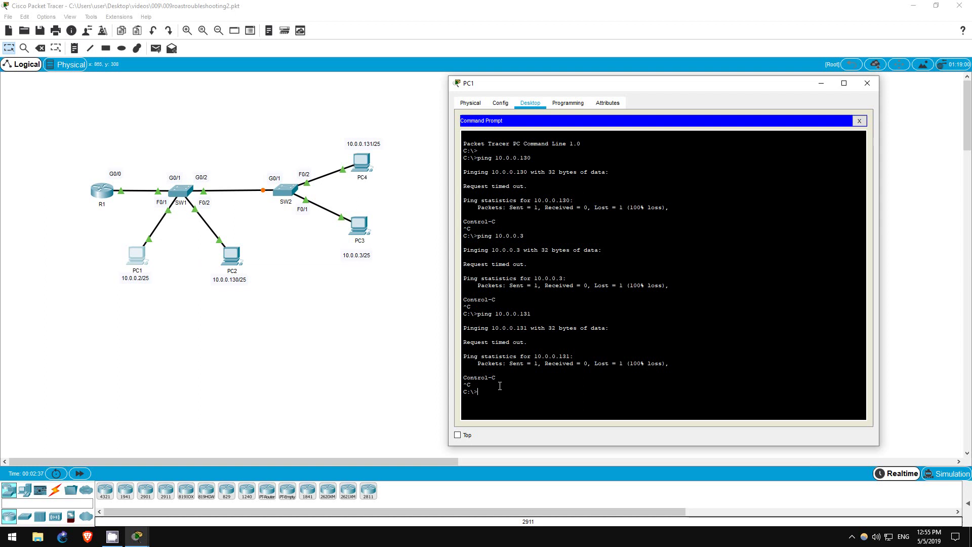
type("ipconfig /al")
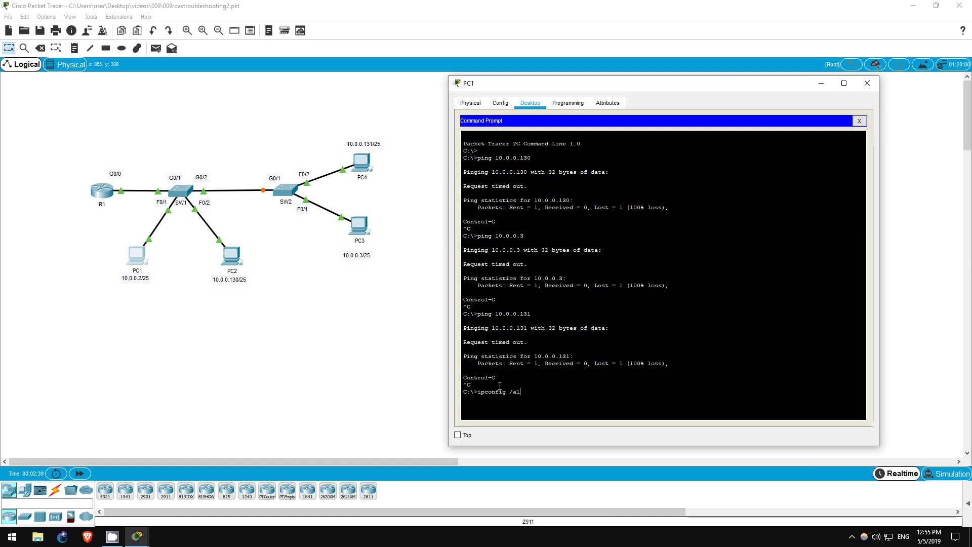
type("l")
key("Return")
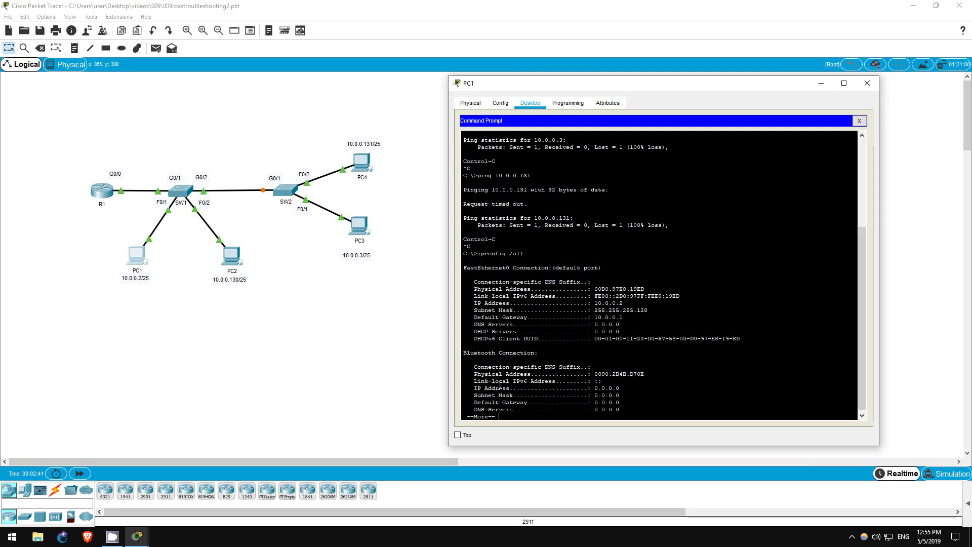
left_click_drag(595, 317, 622, 317)
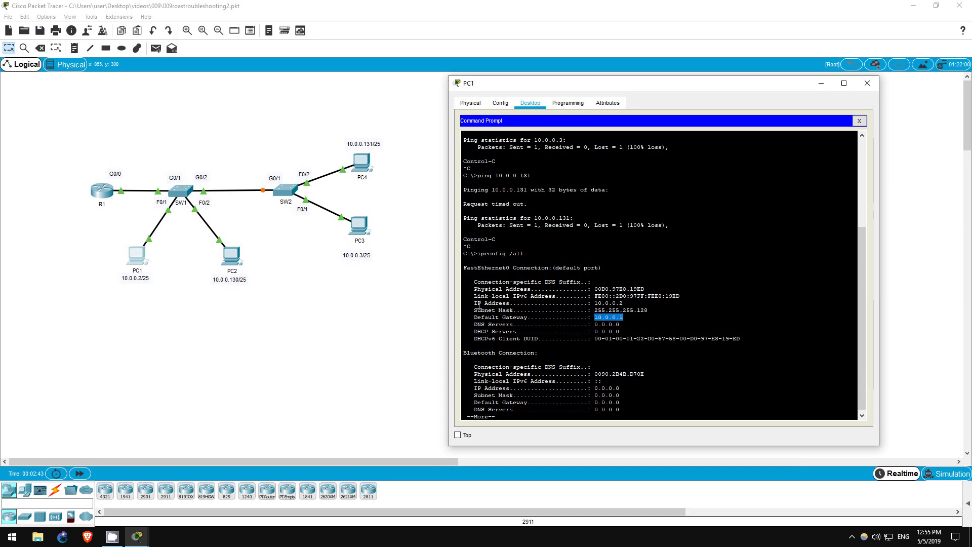
Step: Run 'ipconfig /all' in PC3's Command Prompt and highlight its gateway 10.0.0.1
left_click(368, 235)
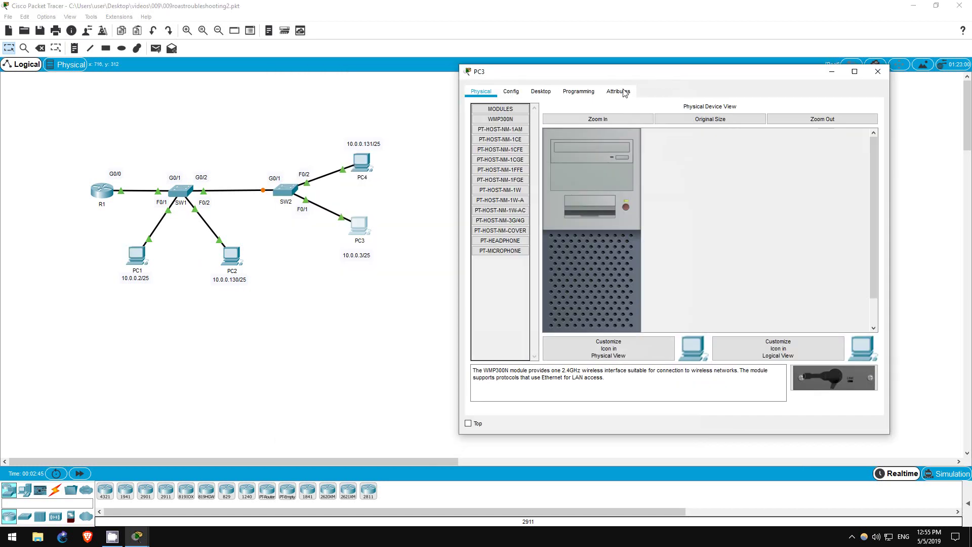
left_click(540, 91)
left_click(740, 127)
type("ip")
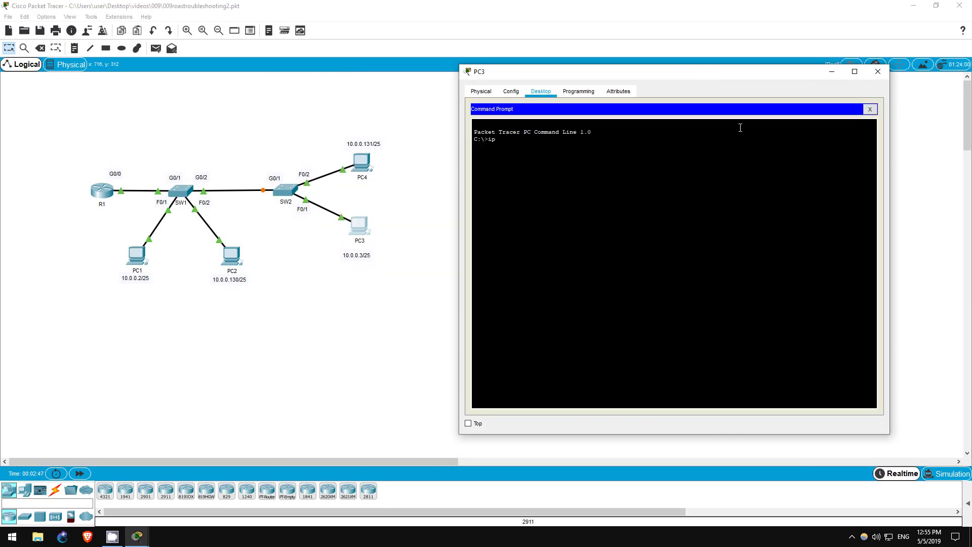
type("config /all")
key("Return")
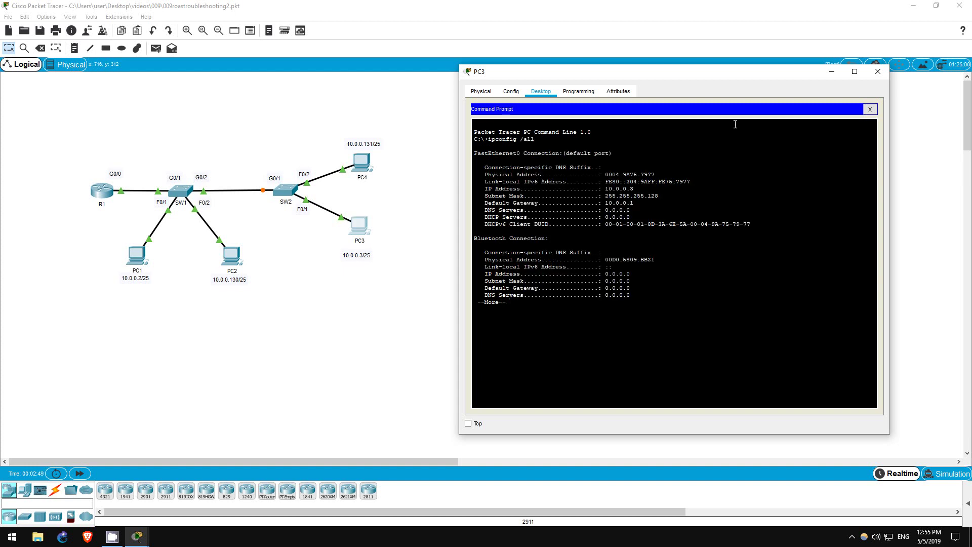
left_click_drag(604, 203, 641, 204)
Step: Readdress R1's G0/0.13 to 10.0.0.1 255.255.255.128 and close R1's window
left_click(100, 192)
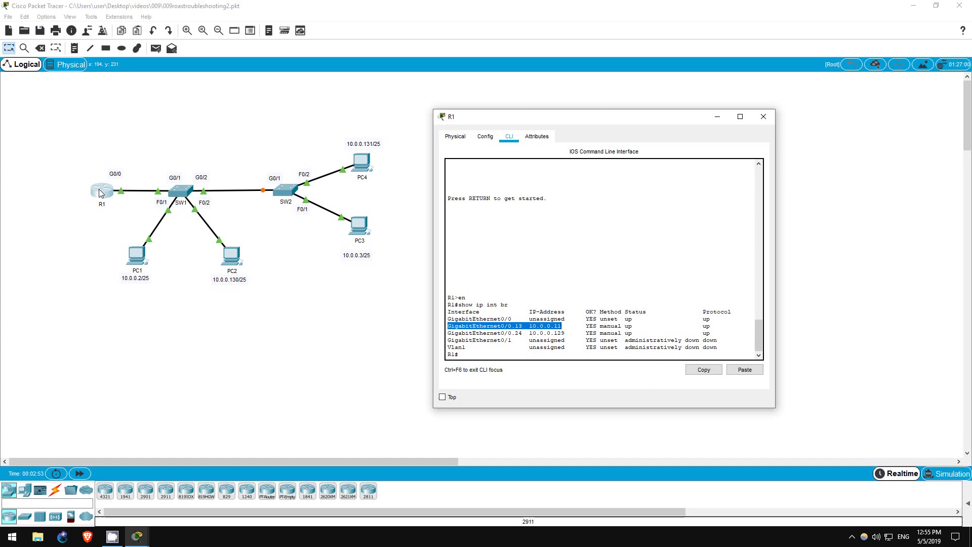
left_click(515, 354)
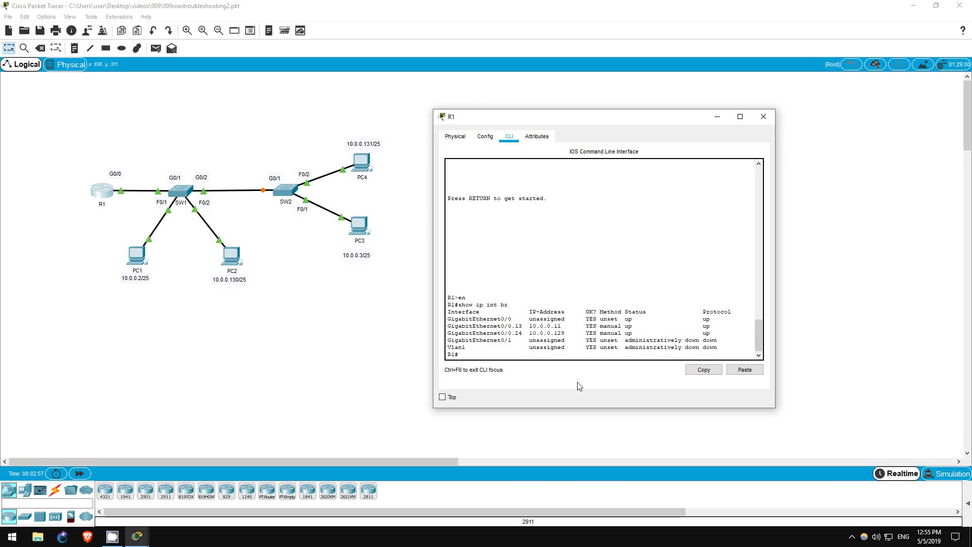
type("conf t")
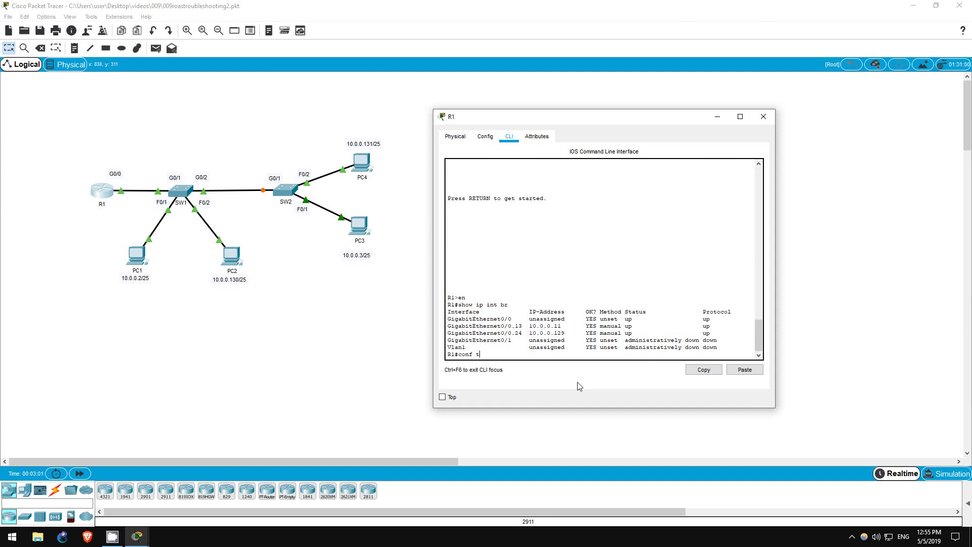
key("Return")
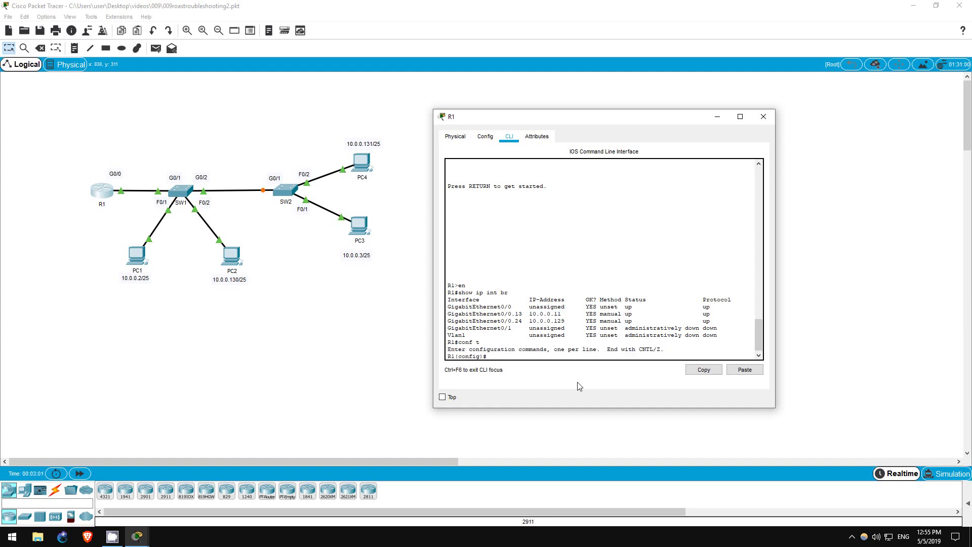
type("int g0/0.13")
key("Return")
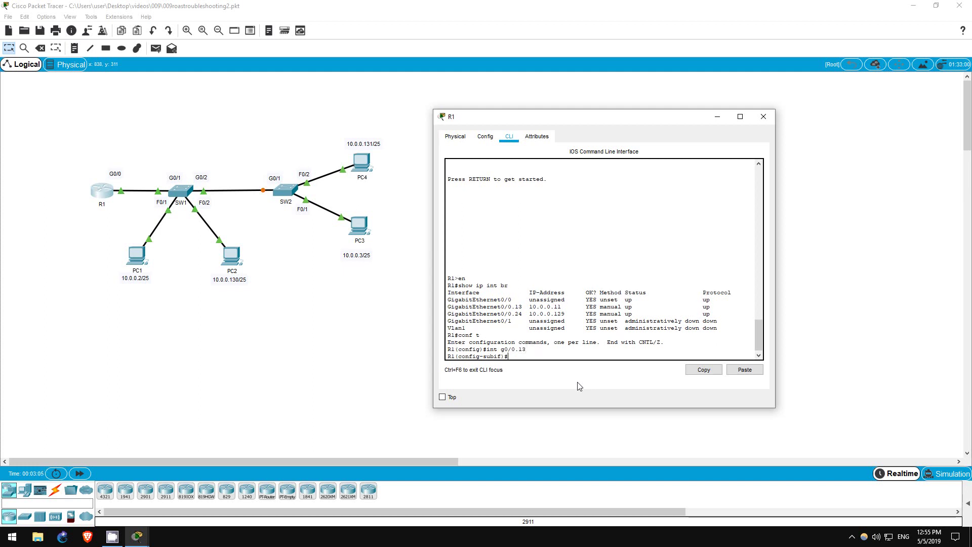
type("ip add 10.0.0.1 255.255.255.128")
key("Return")
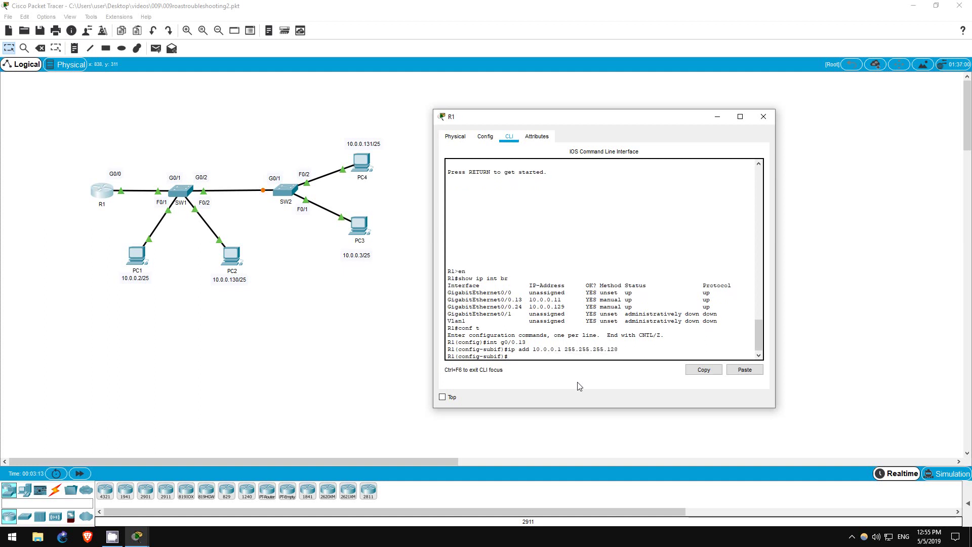
left_click(718, 117)
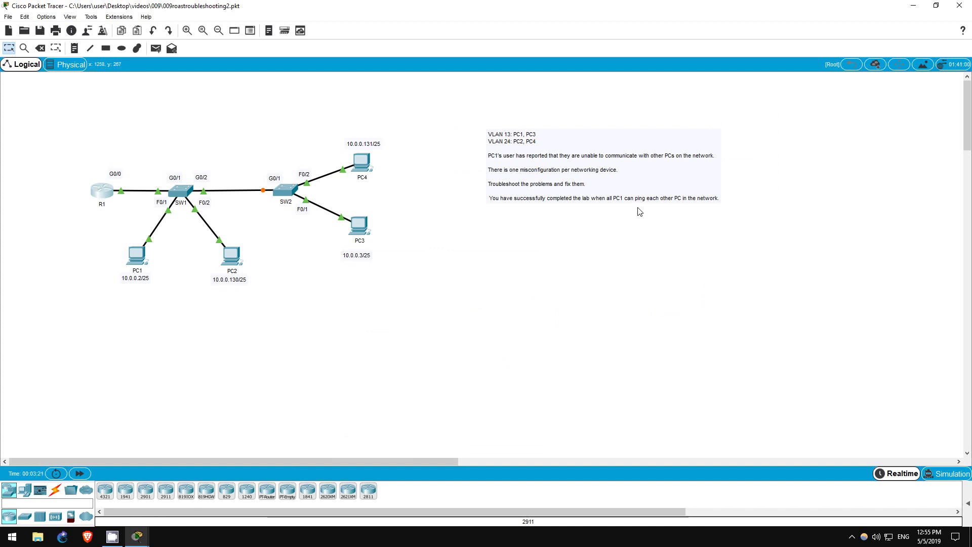
Step: List SW1's VLANs with 'show vlan br', highlighting Fa0/1 in VLAN 12 and the VLAN 13 line
left_click(196, 195)
left_click_drag(467, 114, 596, 104)
key("Return")
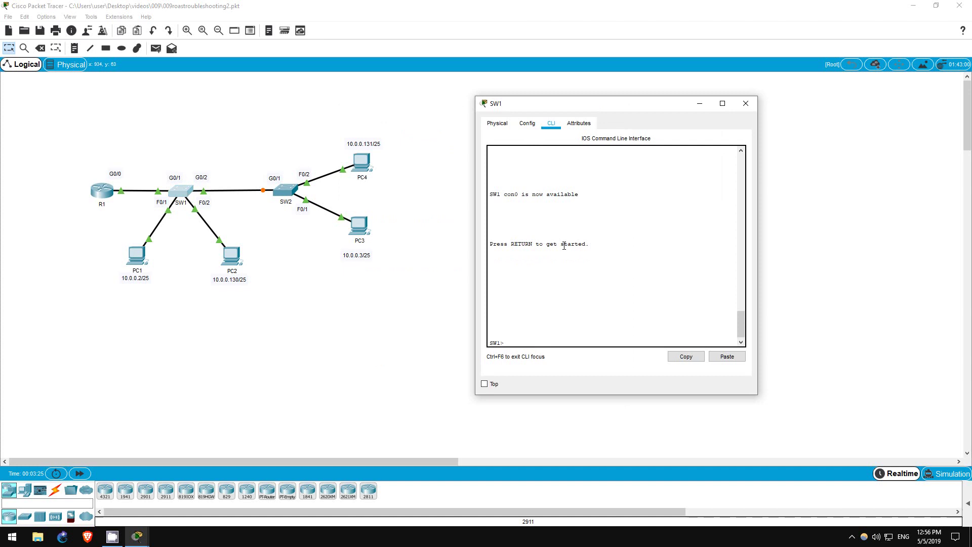
type("en")
key("Return")
type("show")
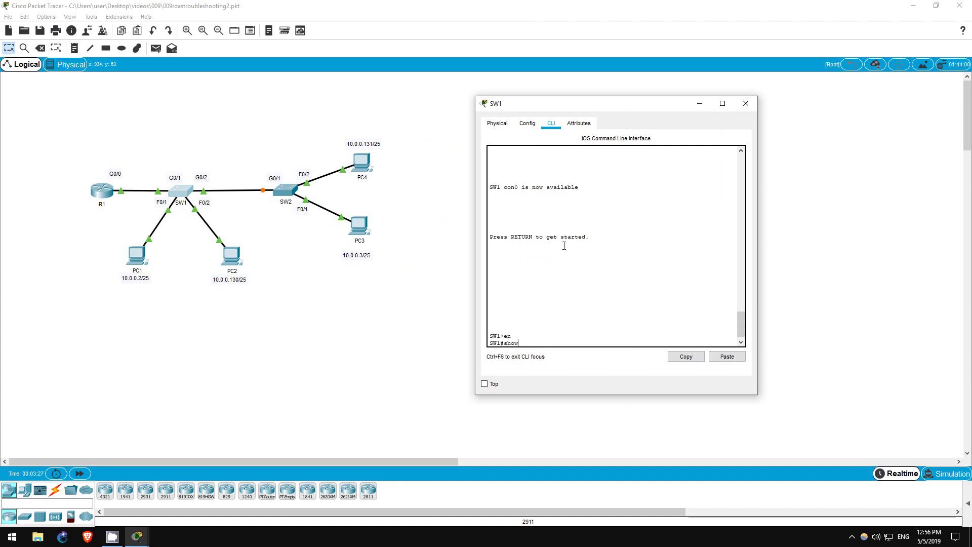
type(" vlan br")
key("Return")
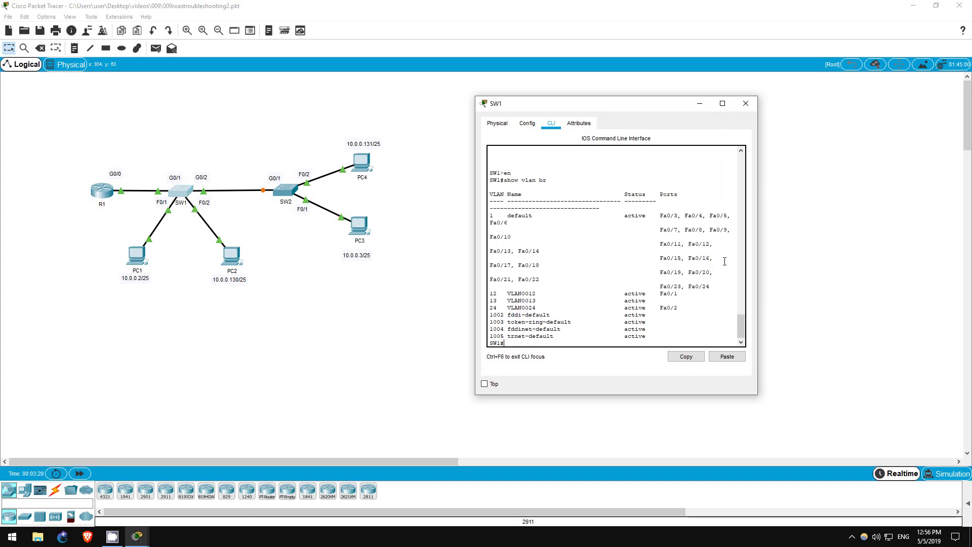
left_click_drag(756, 285, 838, 284)
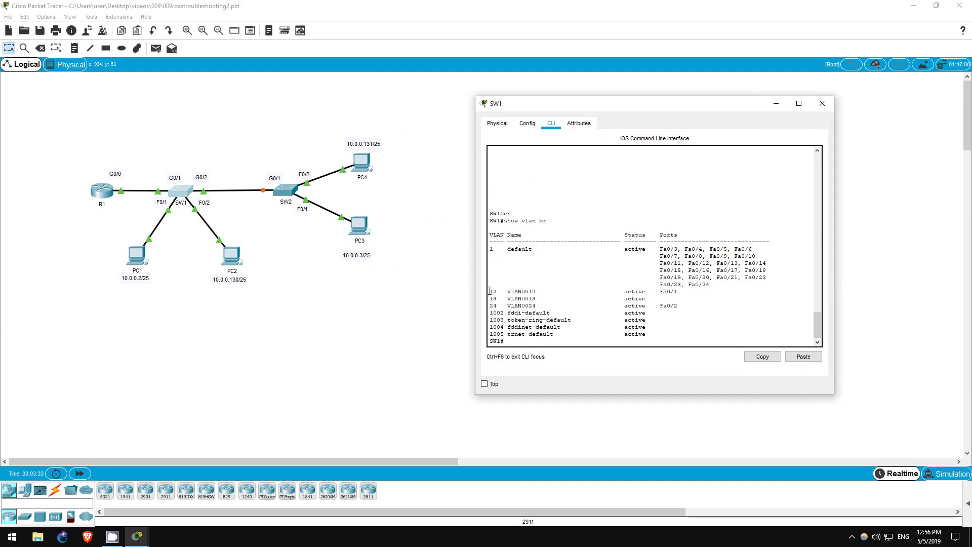
left_click_drag(490, 292, 679, 292)
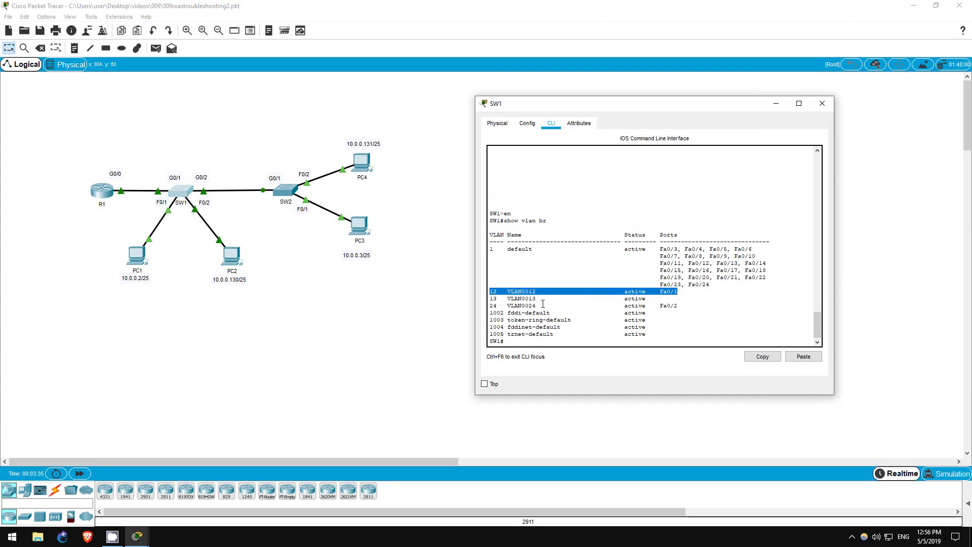
left_click_drag(490, 299, 531, 300)
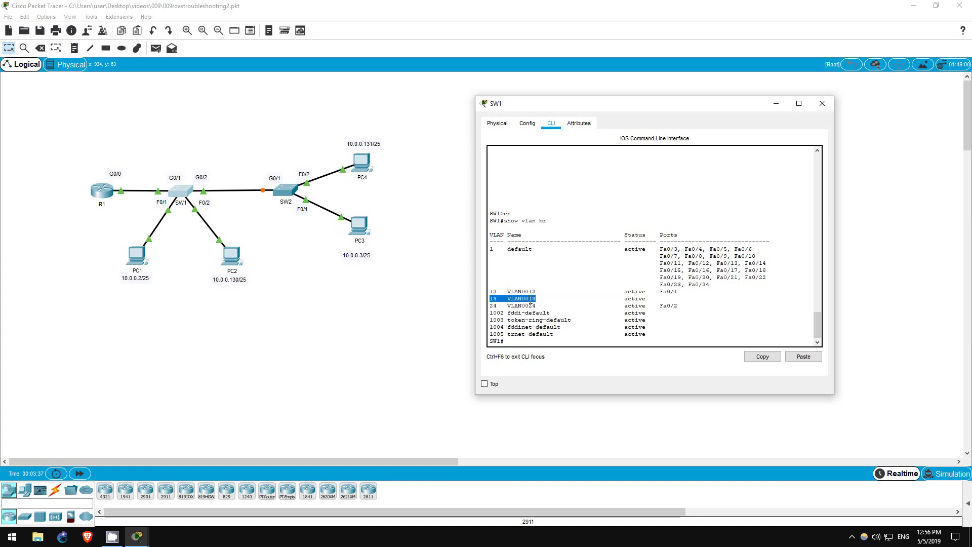
left_click(532, 342)
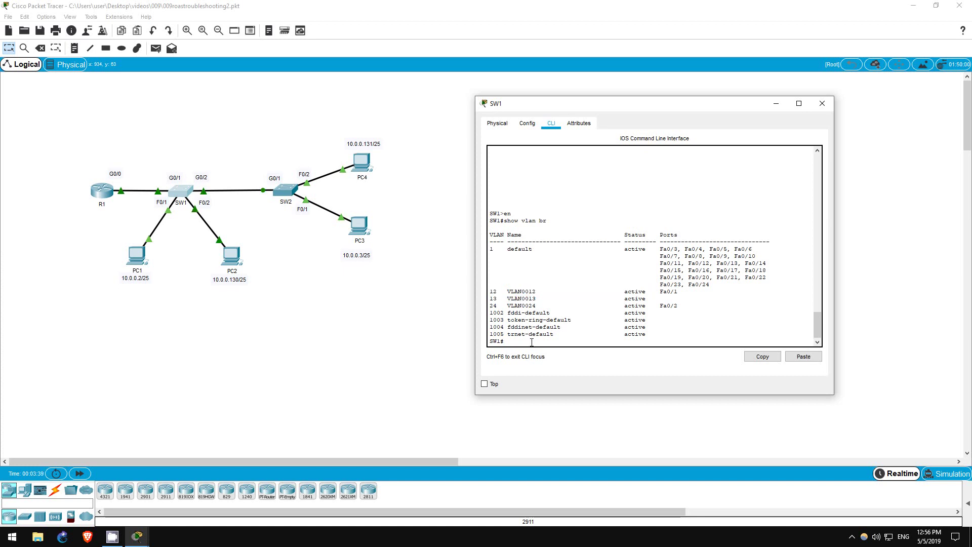
Step: Make SW1's F0/1 an access port in VLAN 13
type("conf t")
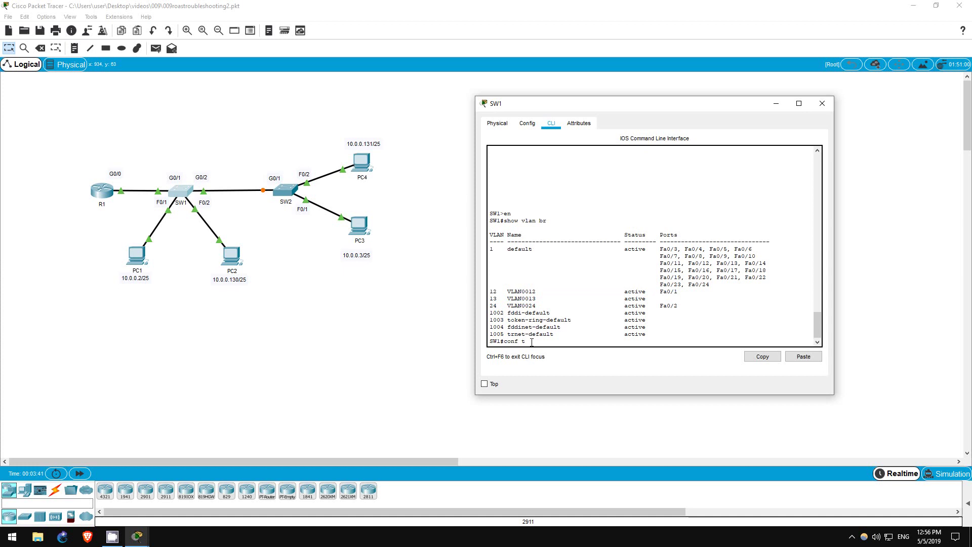
key("Return")
type("int f0/1")
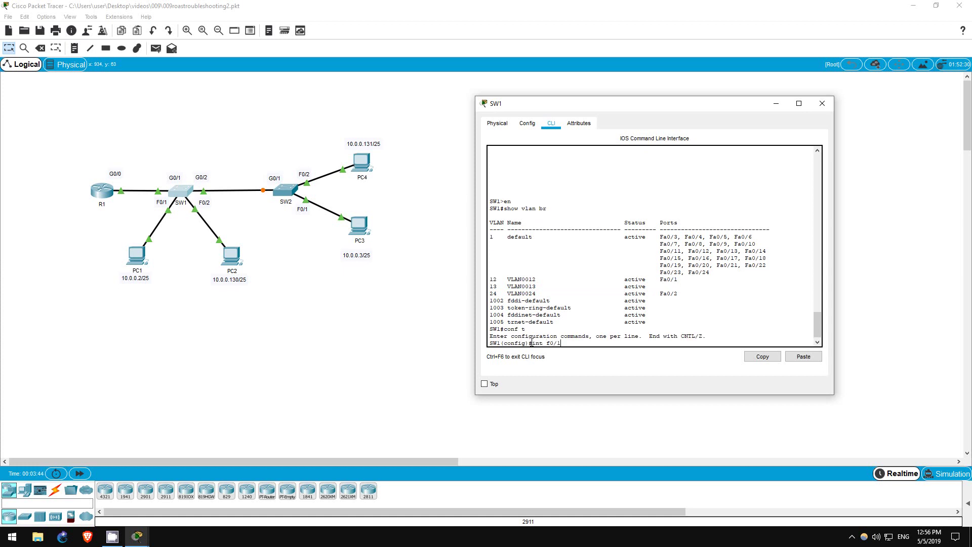
key("Return")
type("switch ac")
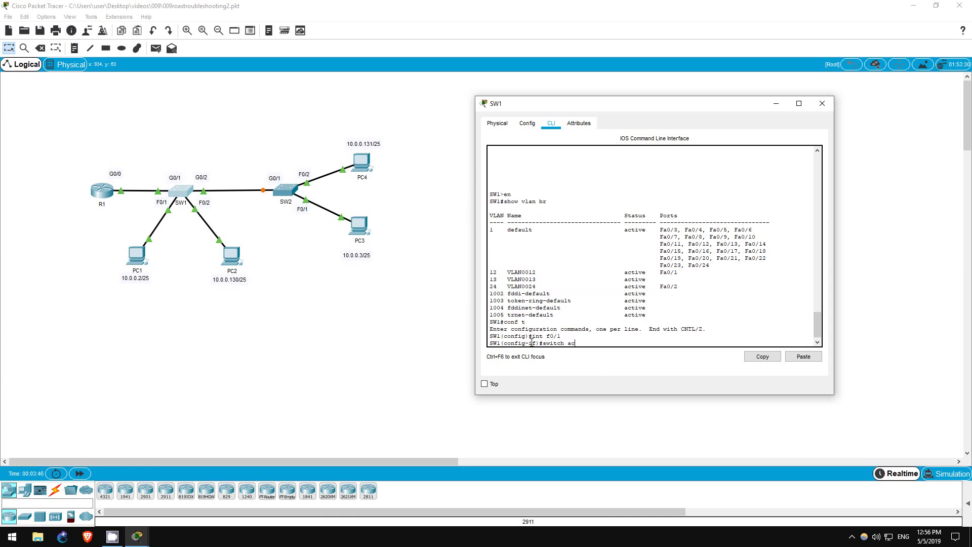
type(" vlan 13")
key("Return")
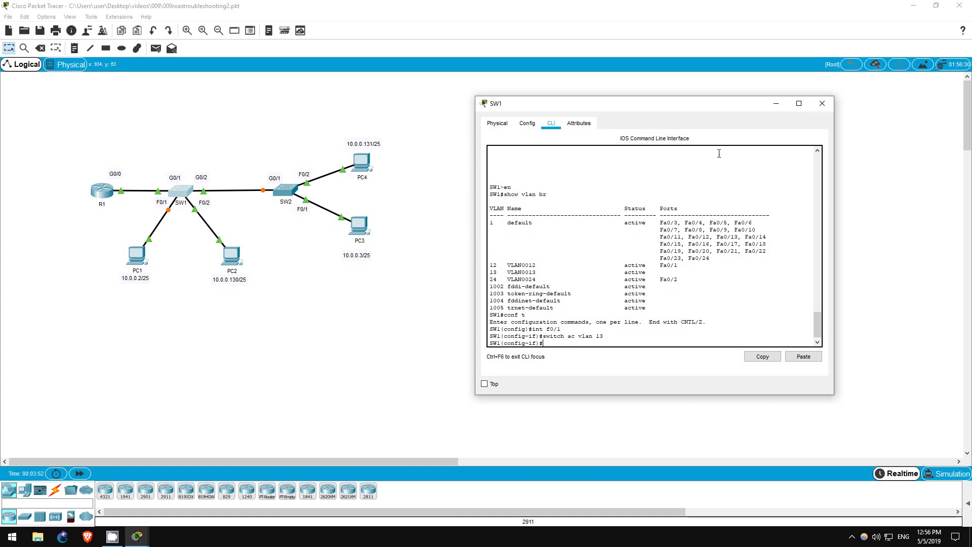
Step: Close SW1 and check SW2's trunk interfaces with 'sh int trunk'
left_click(776, 104)
left_click(289, 194)
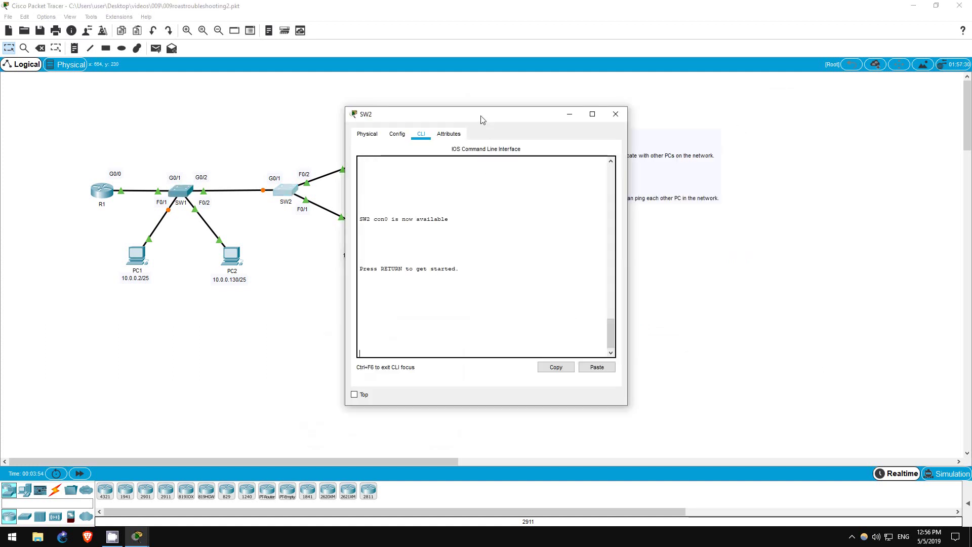
left_click_drag(482, 120, 648, 122)
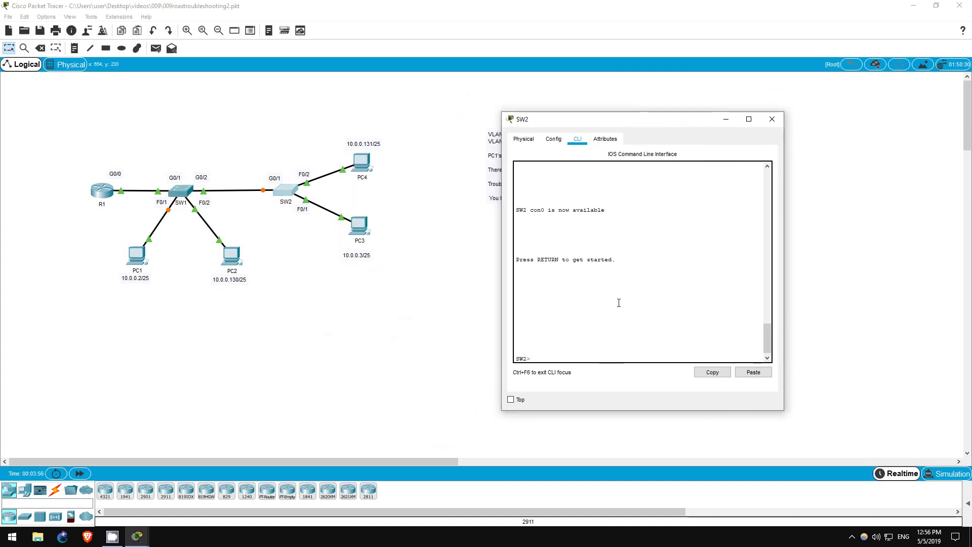
type("en")
key("Return")
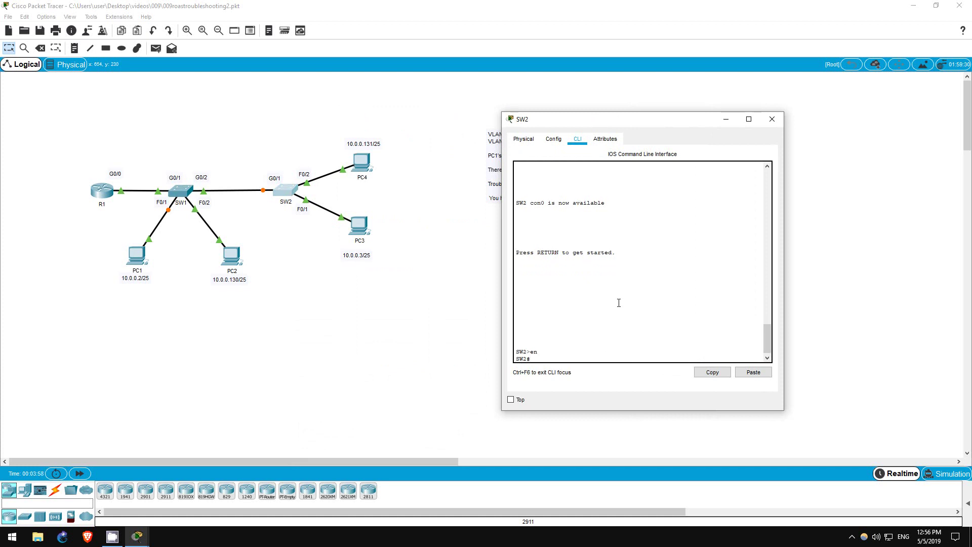
type("sh int trunk")
key("Return")
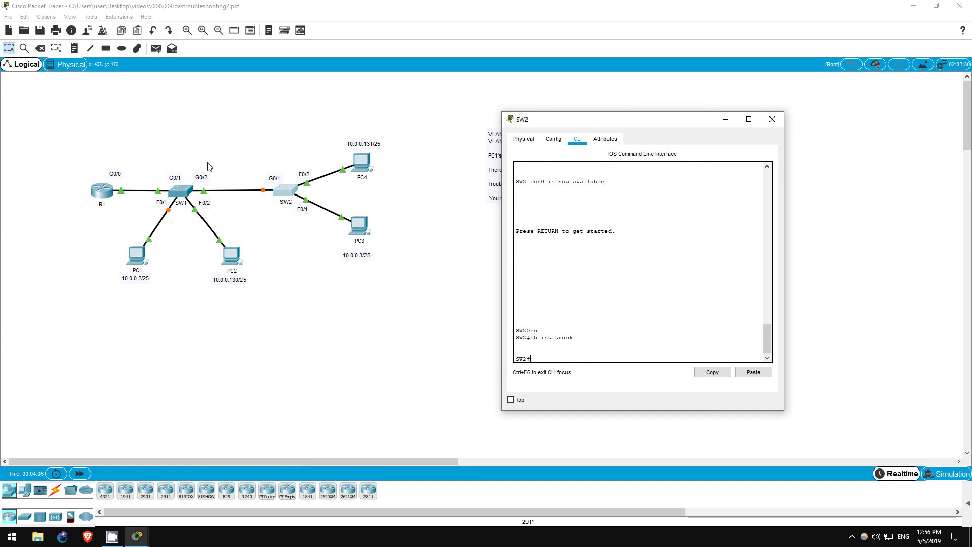
left_click_drag(200, 175, 287, 202)
left_click(288, 202)
Step: Set SW2's G0/1 to switchport mode trunk and close SW2's window
type("conf t")
key("Return")
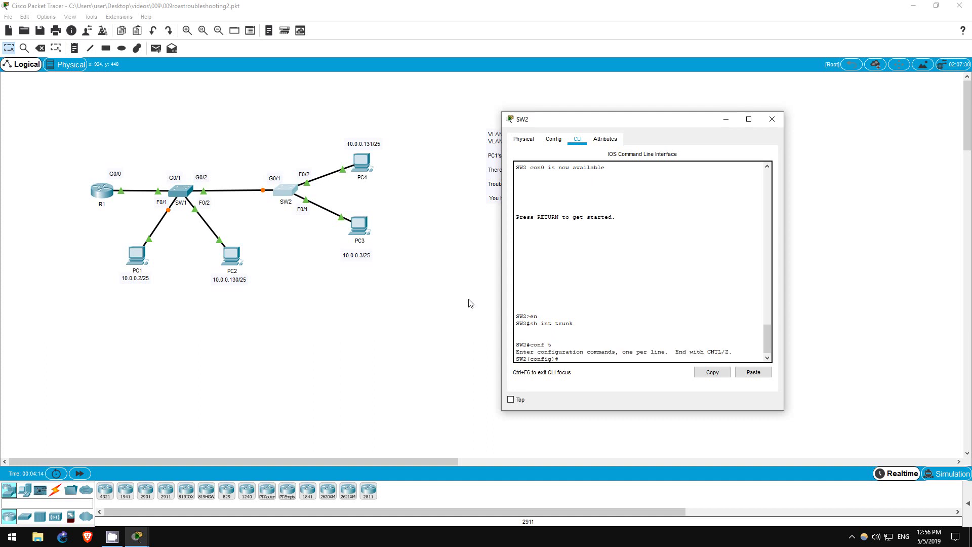
type("int g0/1")
key("Return")
type("switch mode trunk")
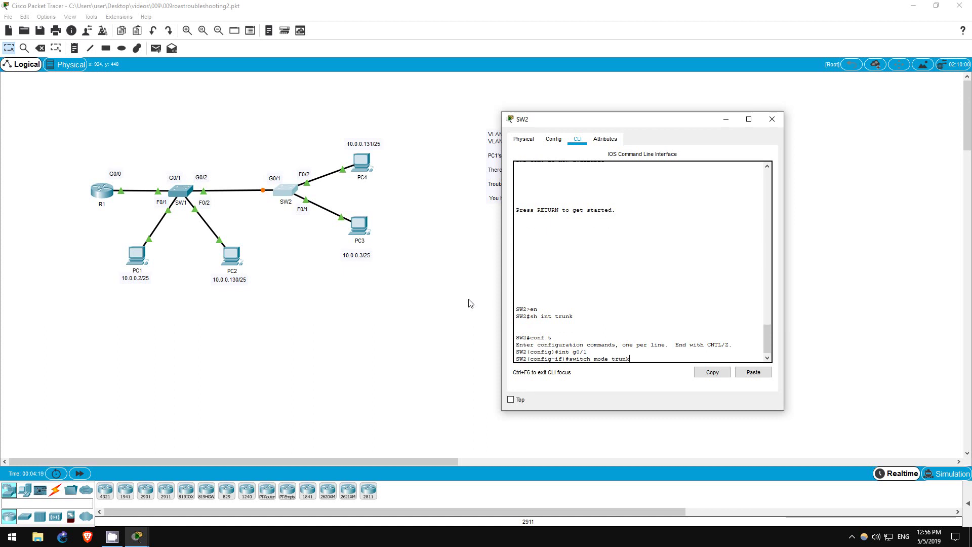
key("Return")
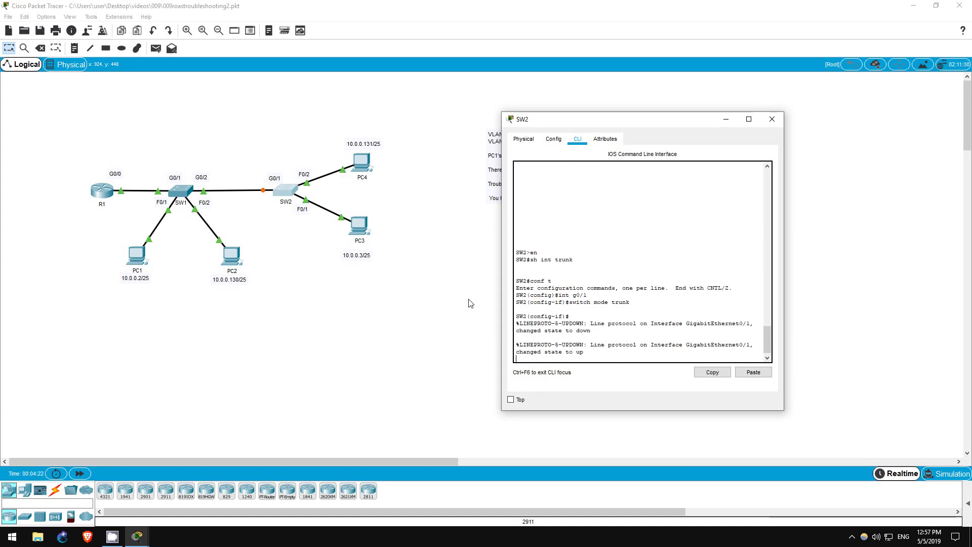
left_click(460, 306)
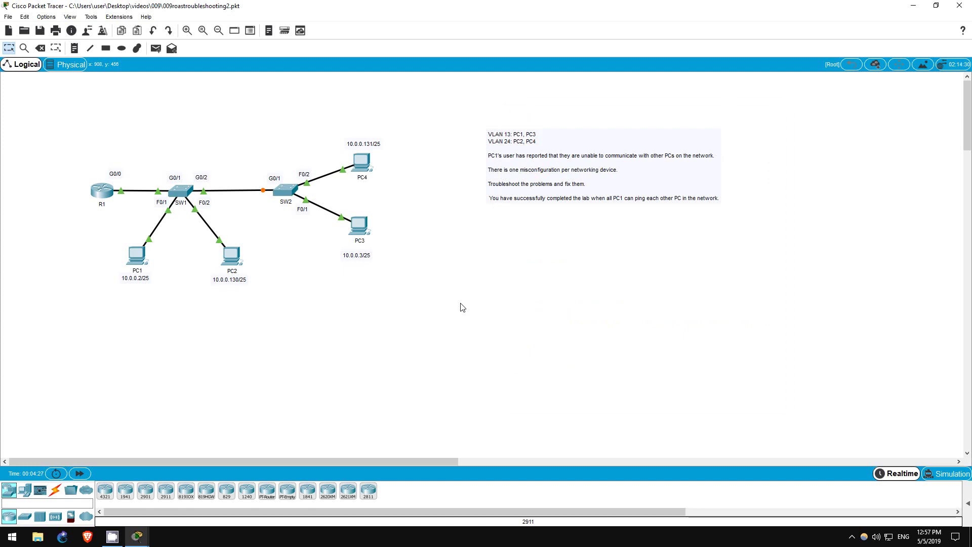
Step: Reopen PC1's Command Prompt and stop the paged ipconfig output
left_click(137, 254)
left_click_drag(670, 83, 681, 68)
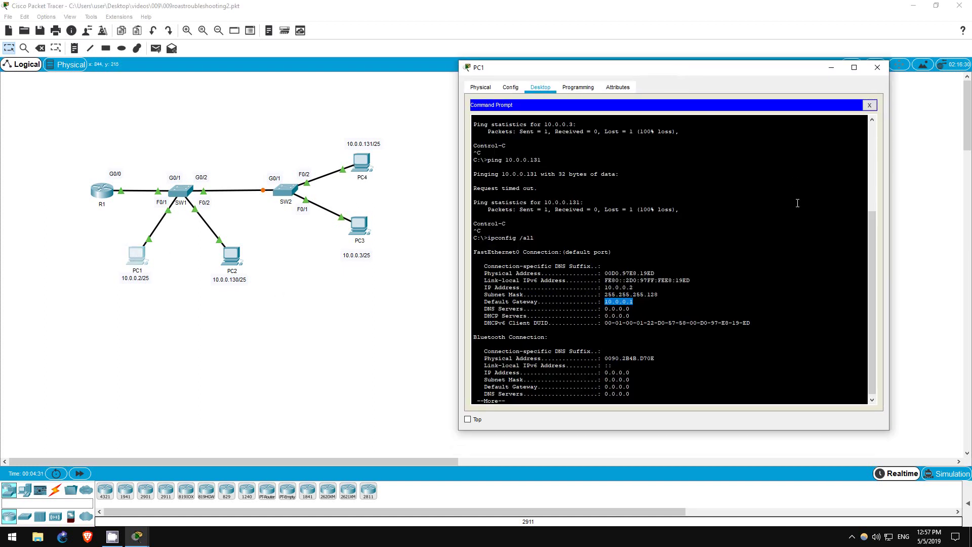
left_click(687, 399)
key("q")
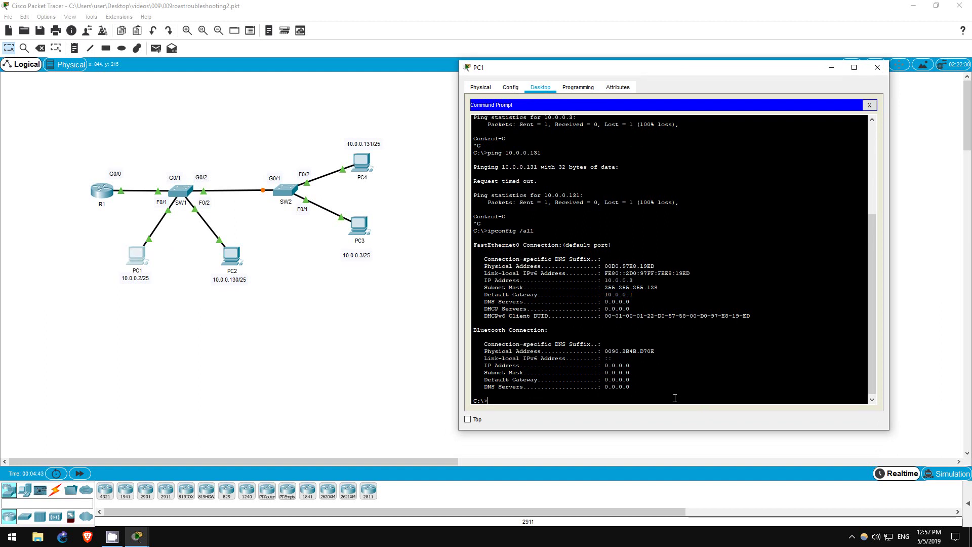
Step: Ping 10.0.0.130, 10.0.0.3 and 10.0.0.131 from PC1, now receiving replies
type("ing 10.0.0.13")
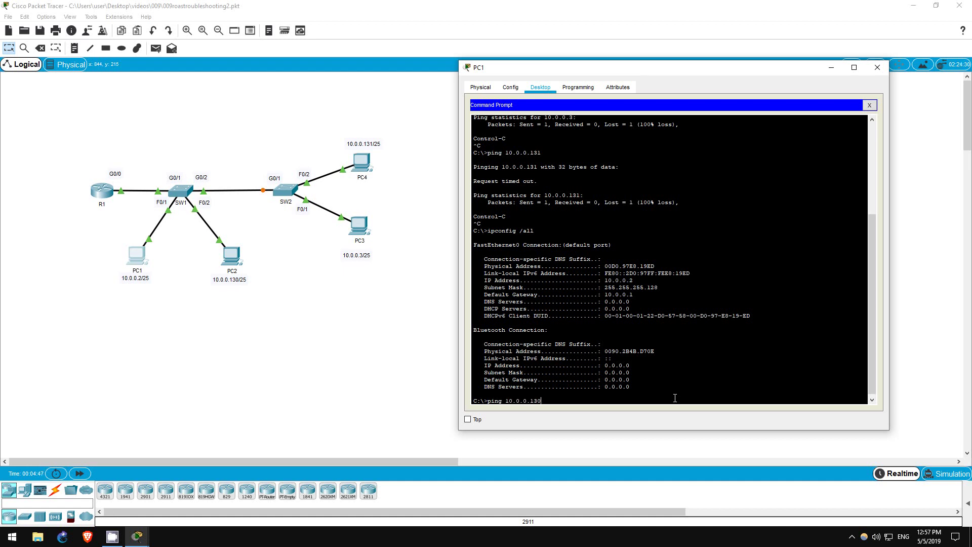
type("0")
key("Return")
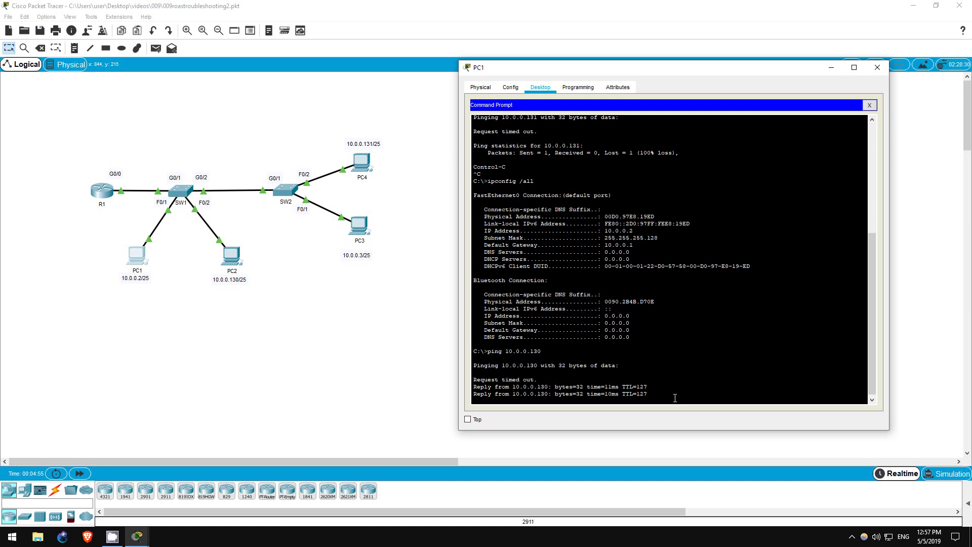
key("Up")
key("BackSpace")
key("BackSpace")
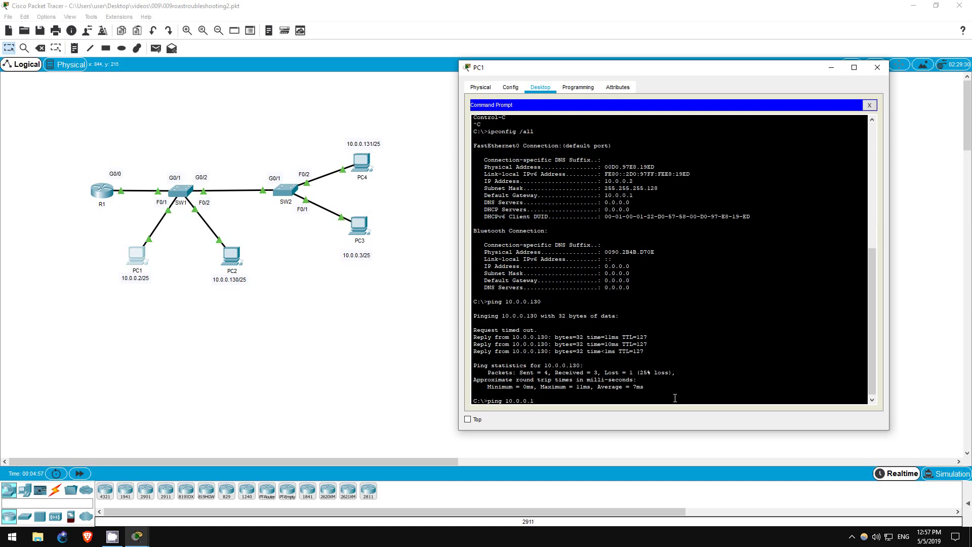
key("Return")
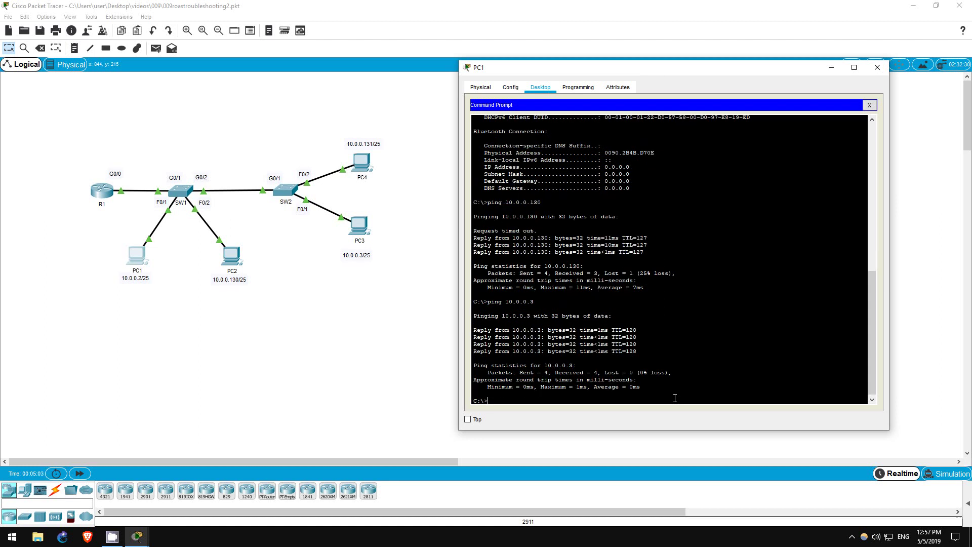
type("ping 10.0.0.131")
key("Return")
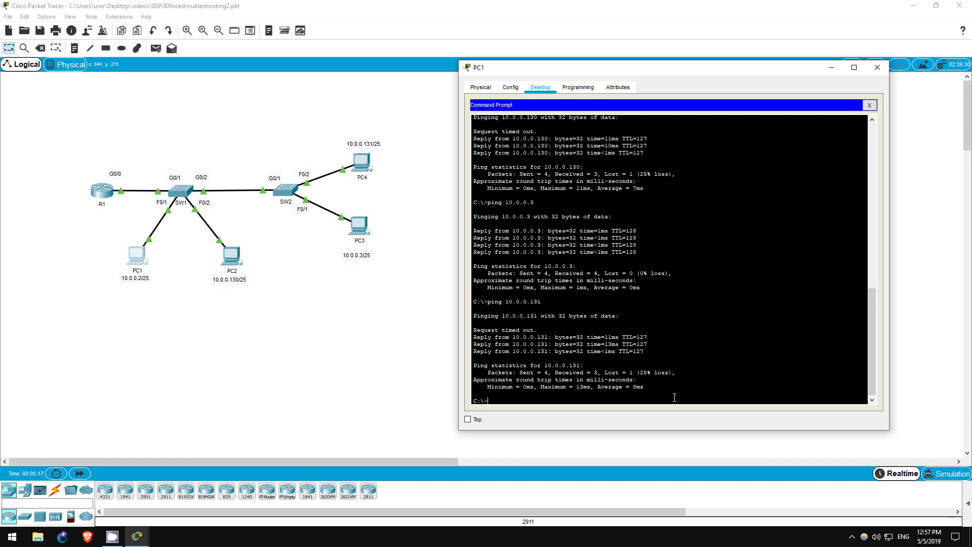
Step: Minimize PC1's window to return to the topology and lab notes
left_click(831, 67)
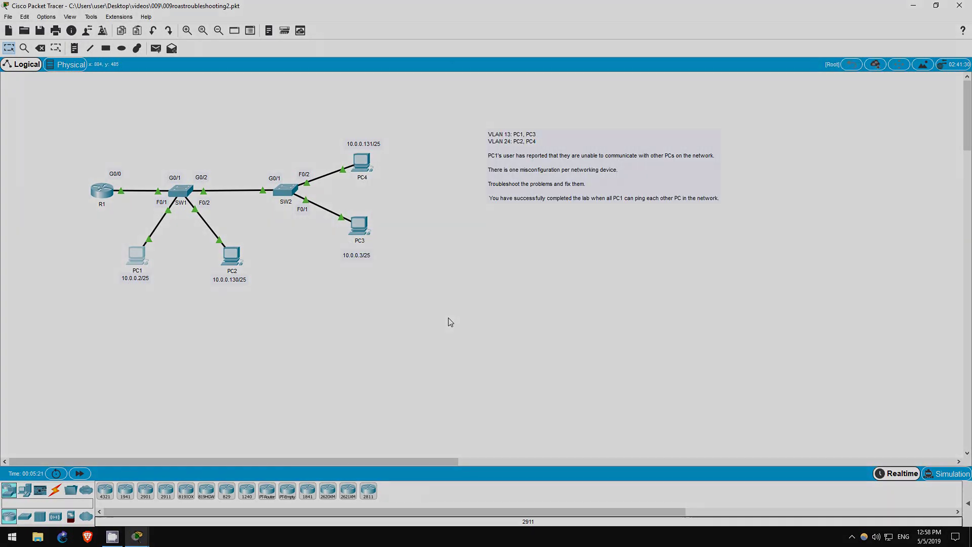